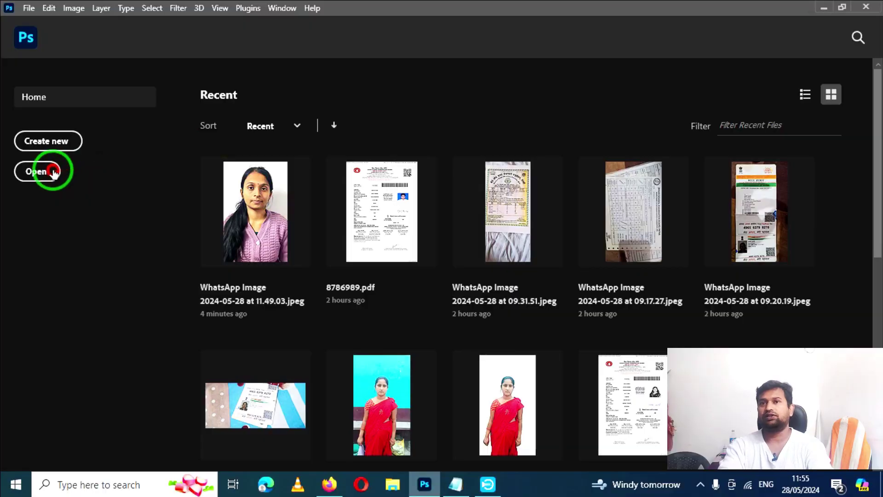
Open the Bihar board admit-card PDF from Downloads, importing it at 300 ppi.
{"action": "left_click", "coordinate": [53, 172]}
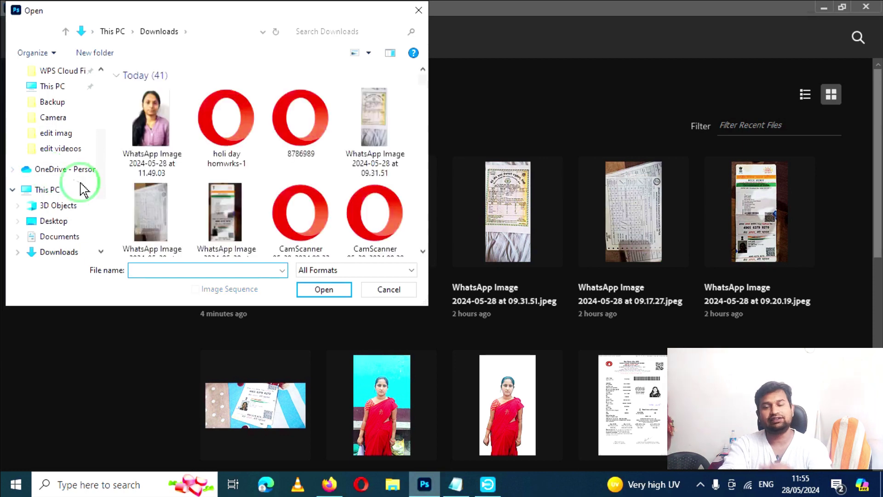
{"action": "left_click", "coordinate": [85, 250]}
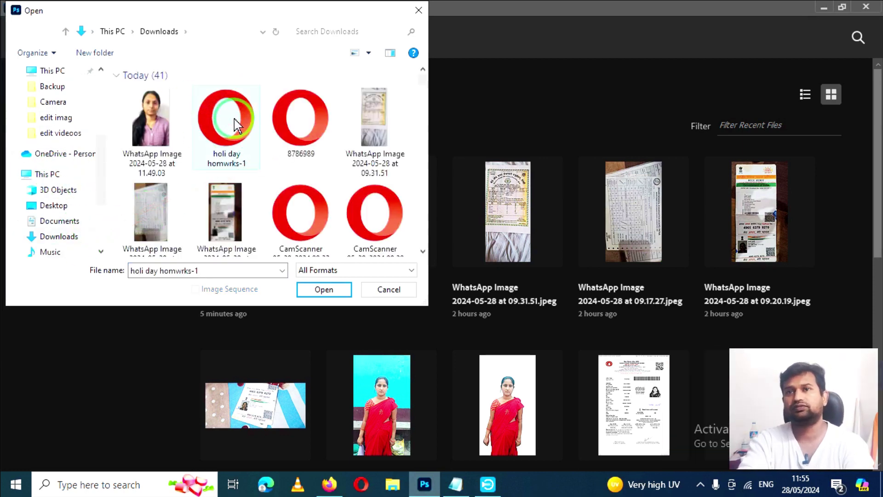
{"action": "scroll", "coordinate": [234, 119], "scroll_direction": "down", "scroll_amount": 2}
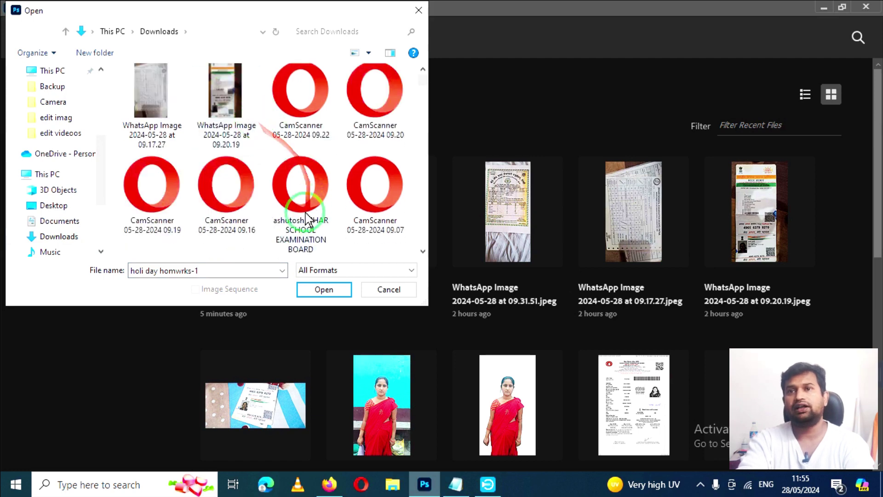
{"action": "left_click", "coordinate": [297, 188]}
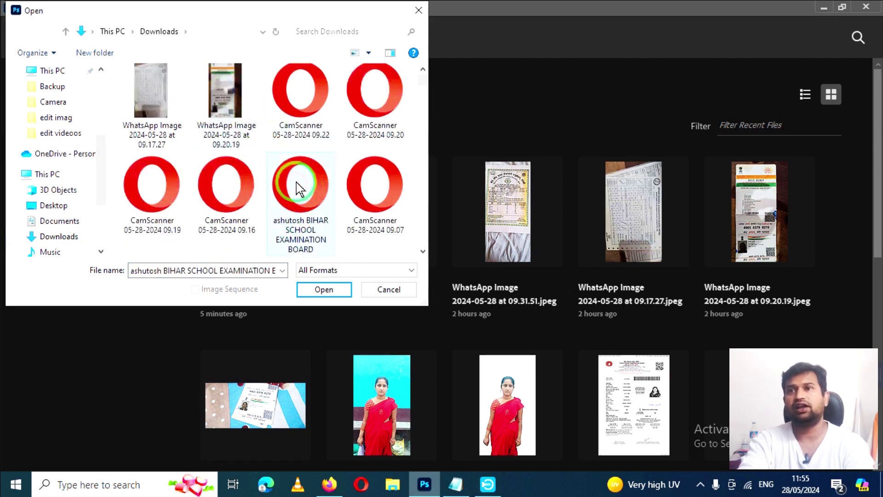
{"action": "left_click", "coordinate": [324, 289]}
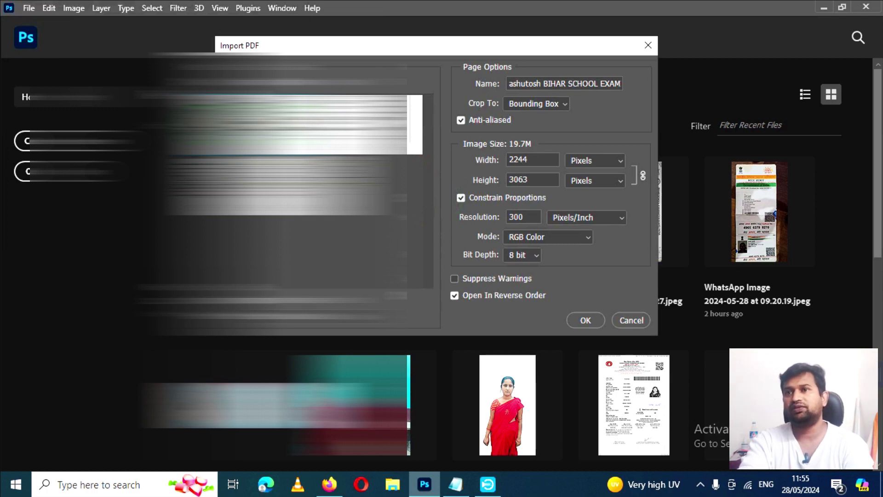
{"action": "left_click", "coordinate": [585, 320]}
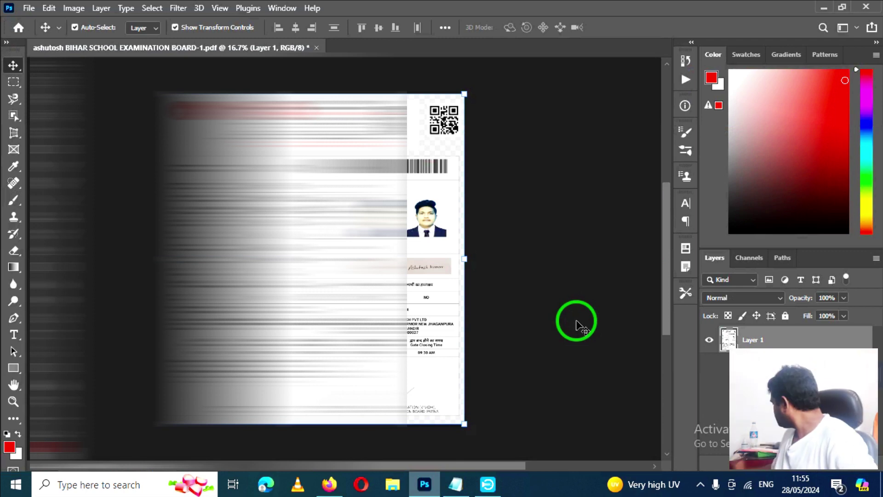
Zoom in on the admit card's photo and select the Perspective Crop Tool.
{"action": "left_click_drag", "start_coordinate": [572, 322], "coordinate": [407, 305]}
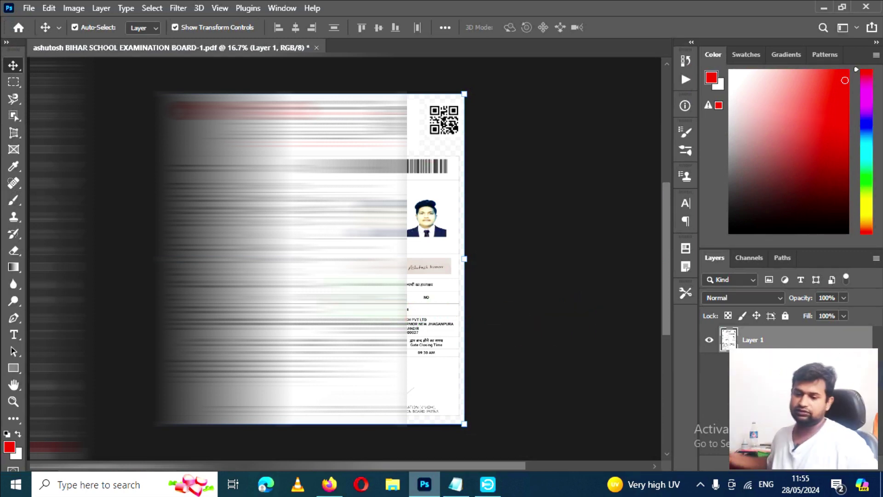
{"action": "key", "text": "ctrl"}
{"action": "key", "text": "ctrl+plus"}
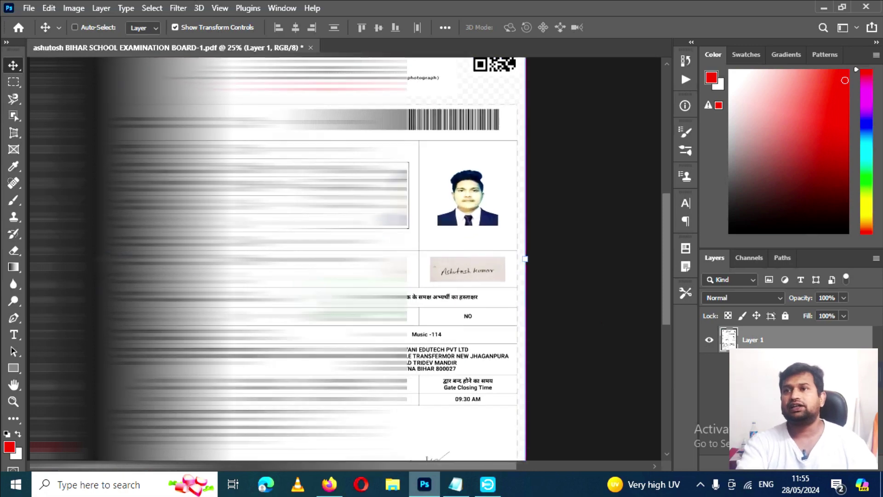
{"action": "key", "text": "ctrl+plus"}
{"action": "key", "text": "ctrl+plus"}
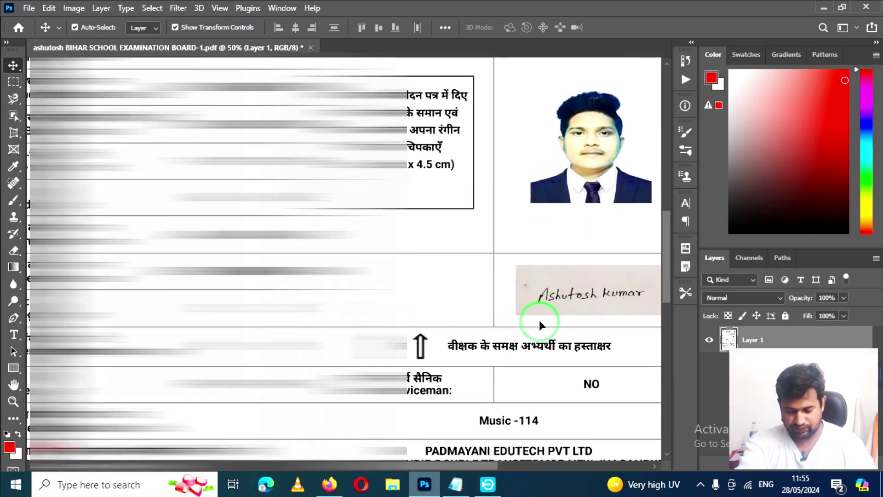
{"action": "left_click_drag", "start_coordinate": [462, 462], "coordinate": [542, 449]}
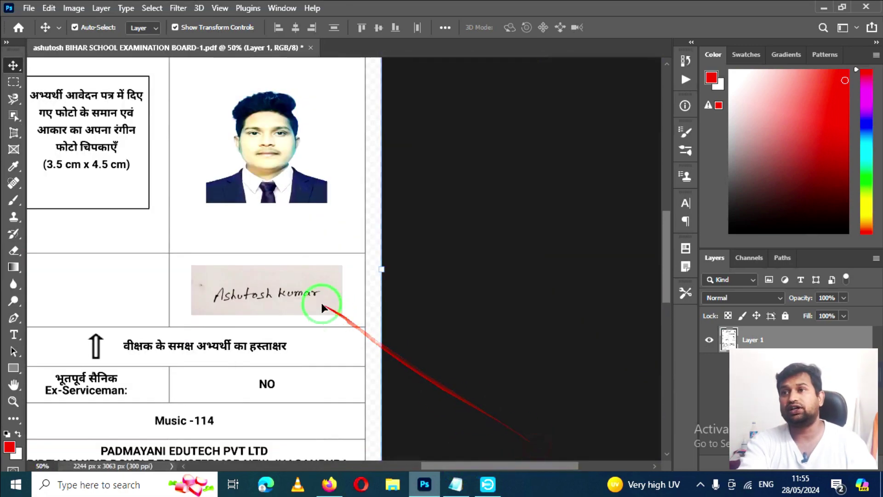
{"action": "left_click", "coordinate": [16, 134]}
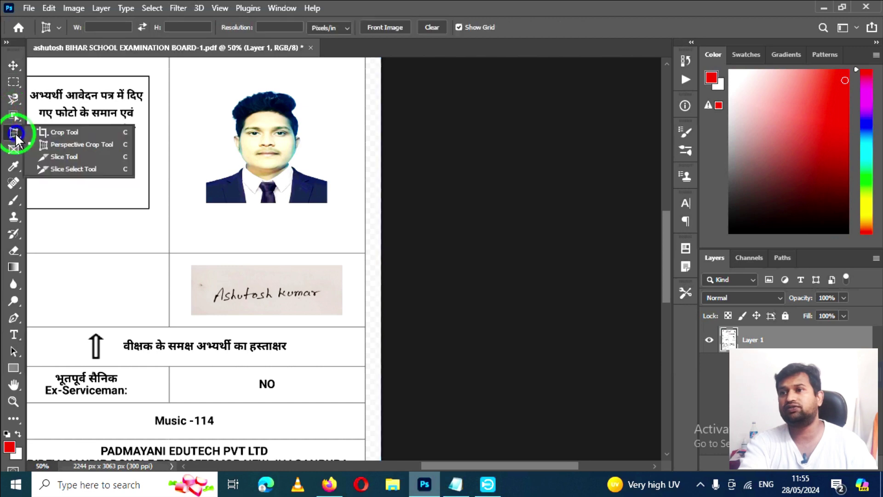
{"action": "left_click", "coordinate": [59, 135]}
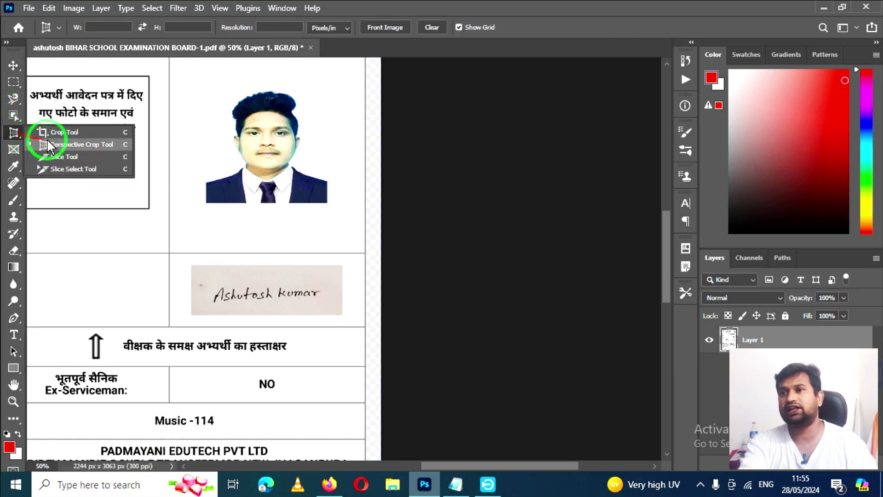
{"action": "left_click", "coordinate": [71, 145]}
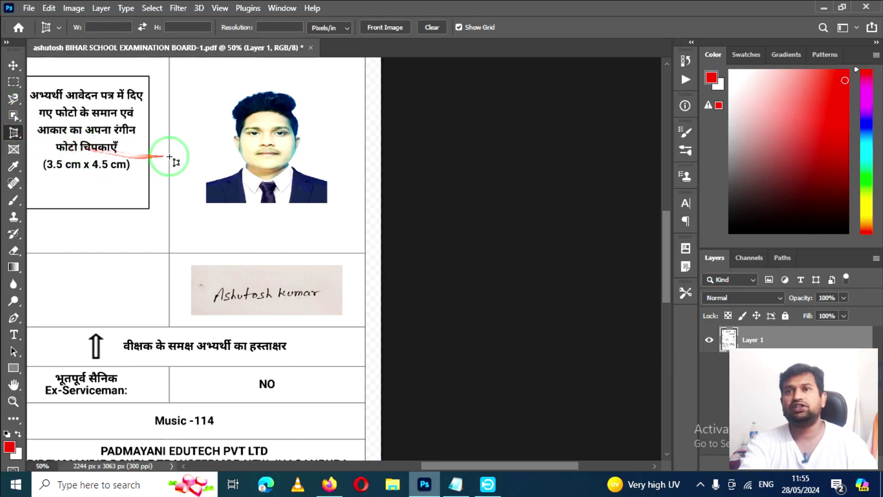
Crop the document to just the passport photo, about 382 × 400 px.
{"action": "scroll", "coordinate": [209, 124], "scroll_direction": "up", "scroll_amount": 1}
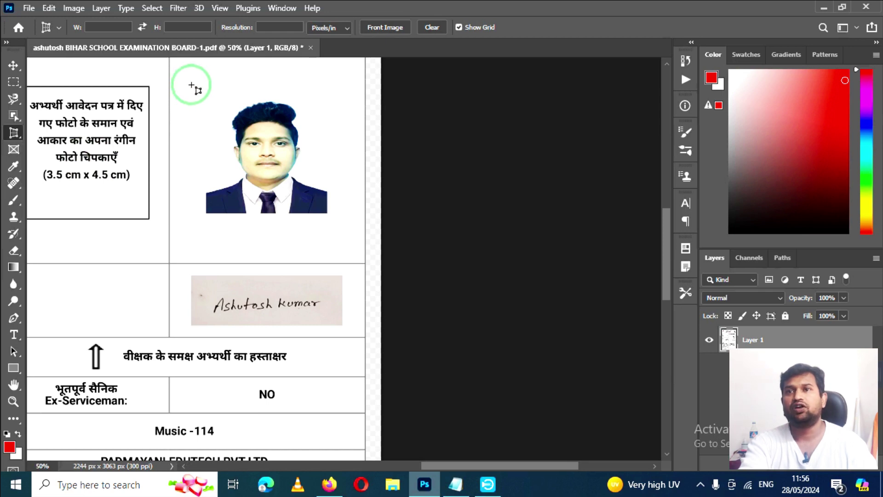
{"action": "left_click_drag", "start_coordinate": [190, 85], "coordinate": [329, 214]}
{"action": "left_click_drag", "start_coordinate": [189, 154], "coordinate": [204, 158]}
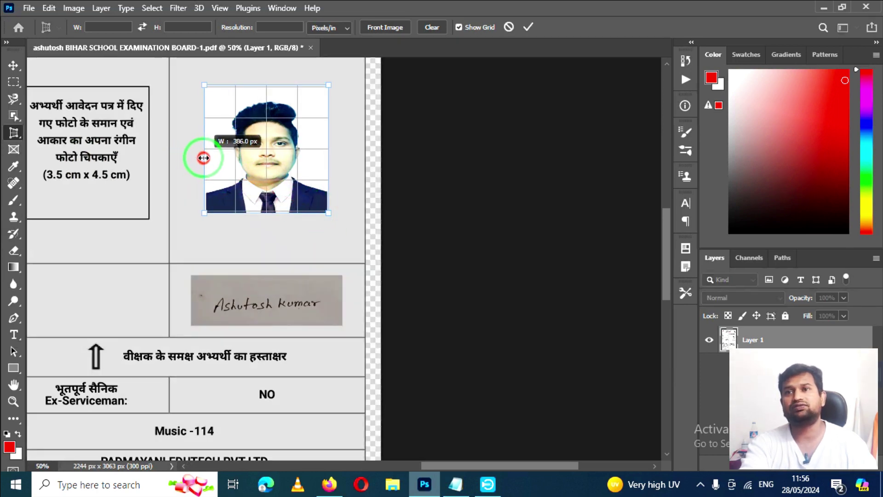
{"action": "left_click_drag", "start_coordinate": [204, 158], "coordinate": [205, 157]}
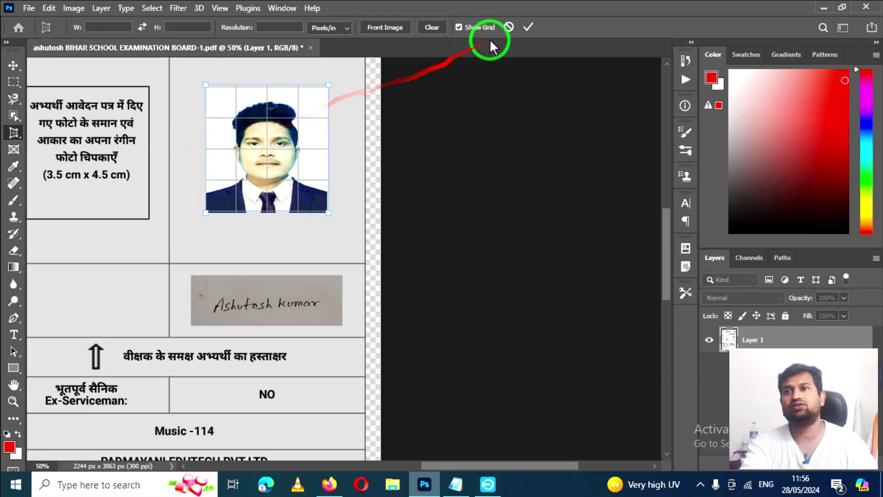
{"action": "left_click", "coordinate": [526, 28]}
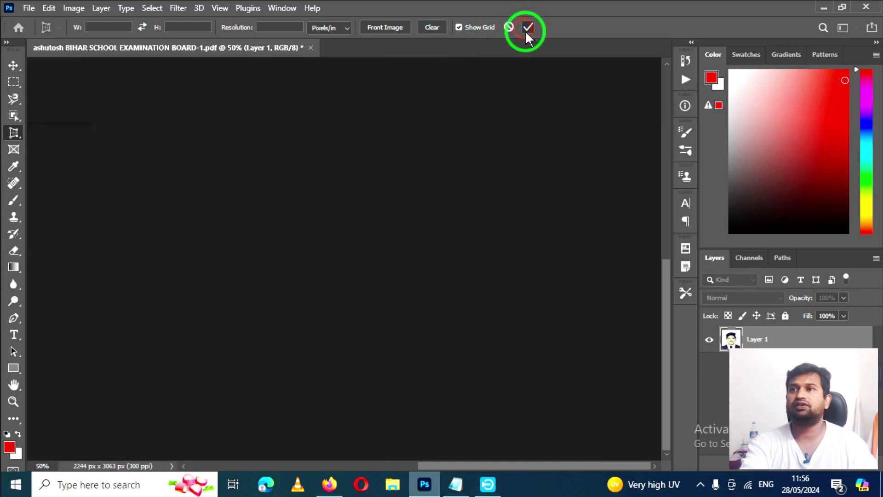
{"action": "left_click", "coordinate": [13, 65]}
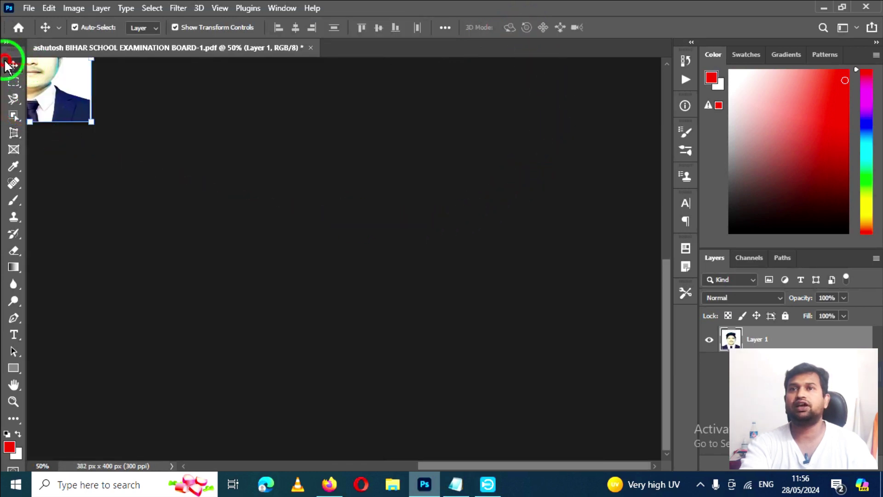
{"action": "left_click_drag", "start_coordinate": [476, 466], "coordinate": [390, 463]}
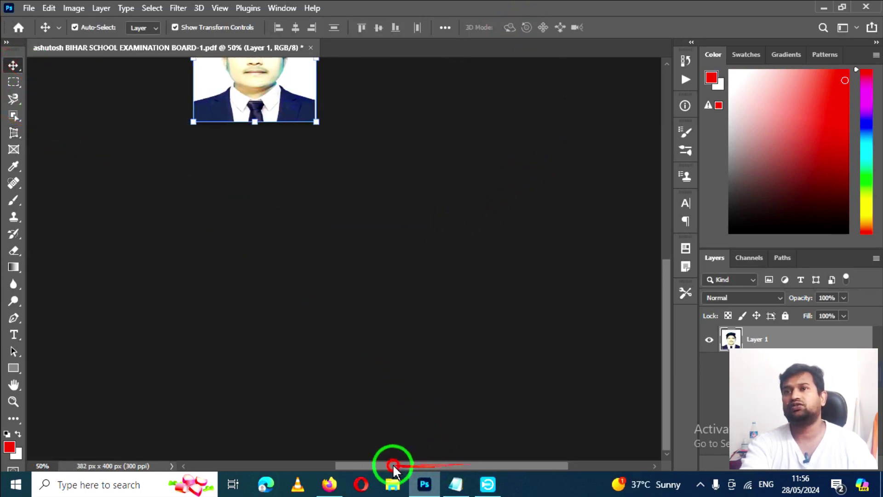
{"action": "scroll", "coordinate": [339, 400], "scroll_direction": "up", "scroll_amount": 5}
{"action": "scroll", "coordinate": [276, 276], "scroll_direction": "up", "scroll_amount": 2}
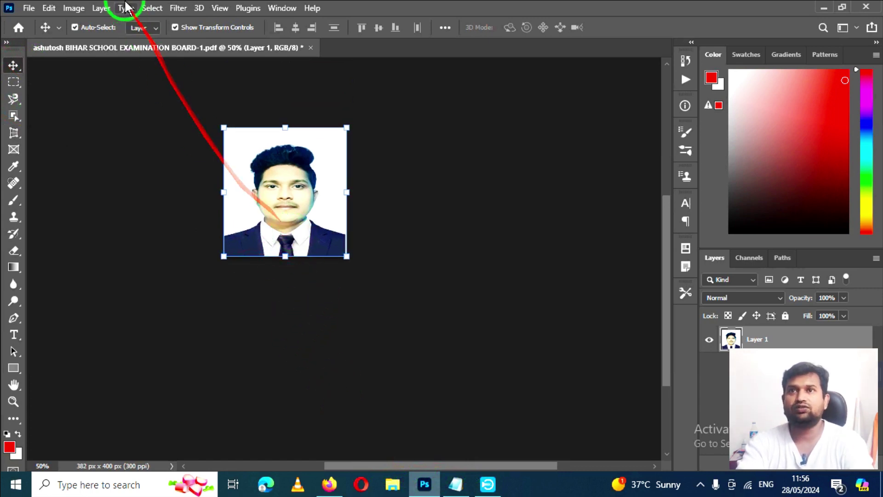
{"action": "left_click", "coordinate": [74, 8]}
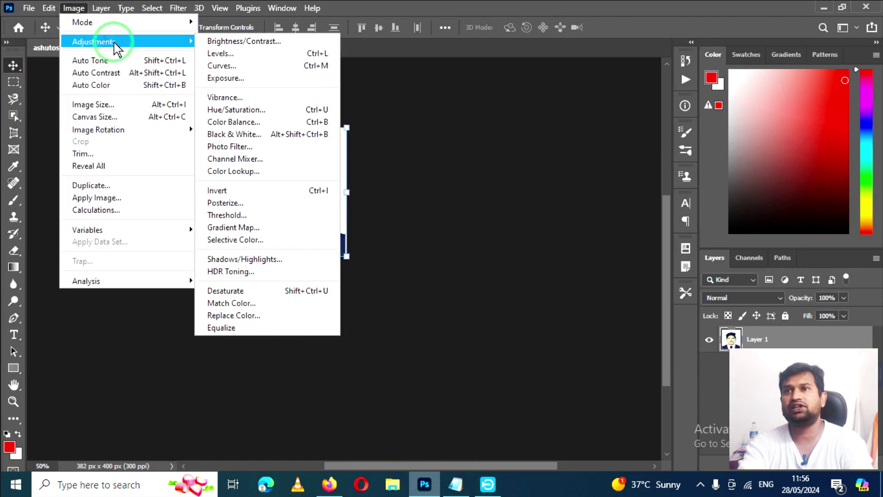
{"action": "left_click", "coordinate": [149, 40]}
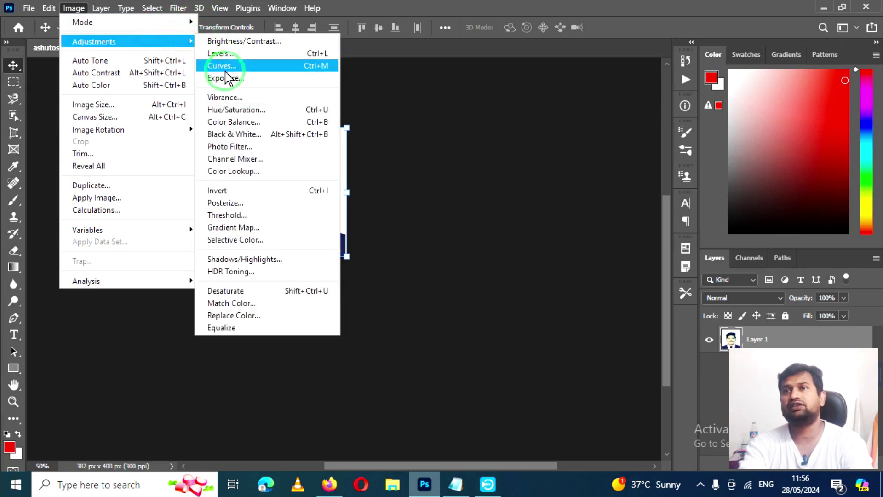
{"action": "left_click", "coordinate": [490, 142]}
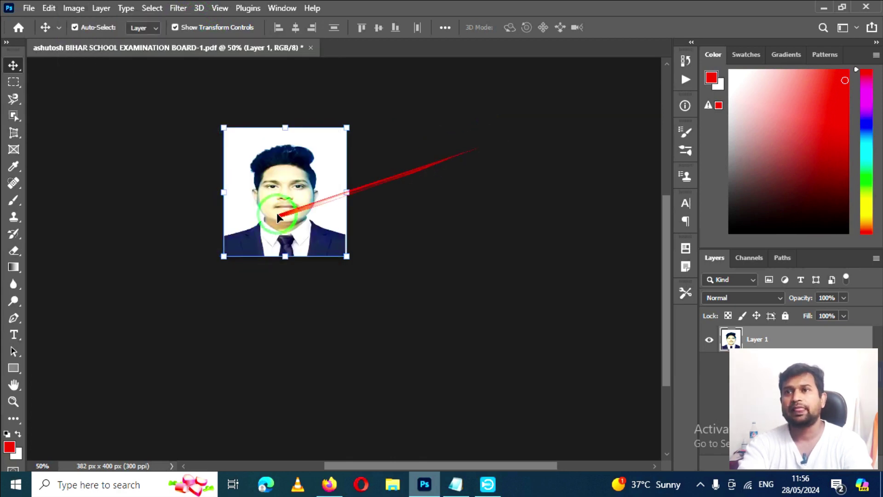
{"action": "left_click", "coordinate": [31, 11]}
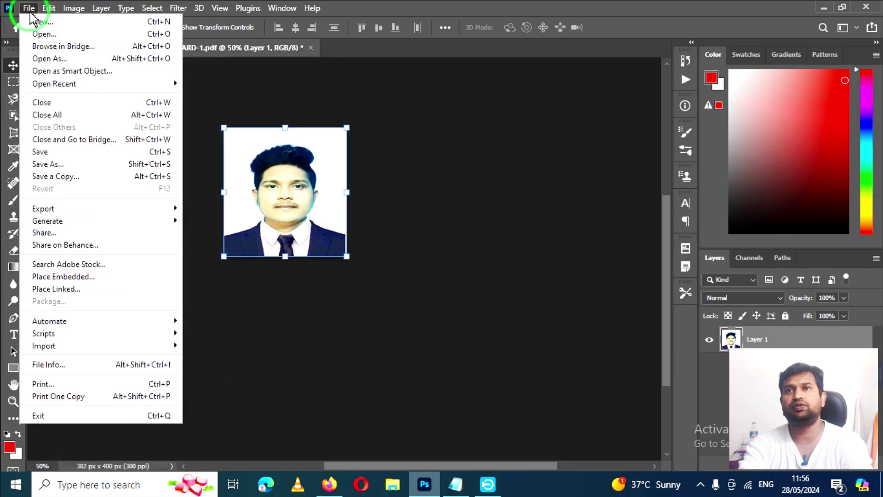
Create a new blank white 2480 × 3508 px A4 document.
{"action": "left_click", "coordinate": [41, 23]}
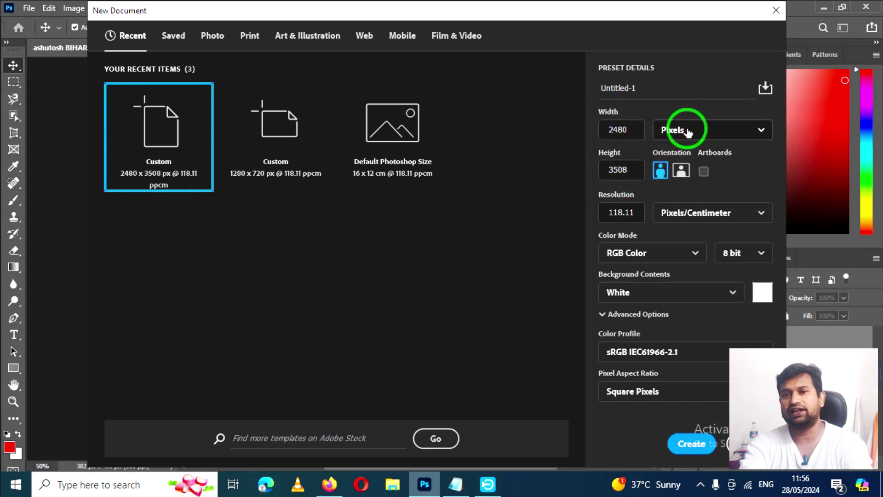
{"action": "left_click", "coordinate": [693, 443]}
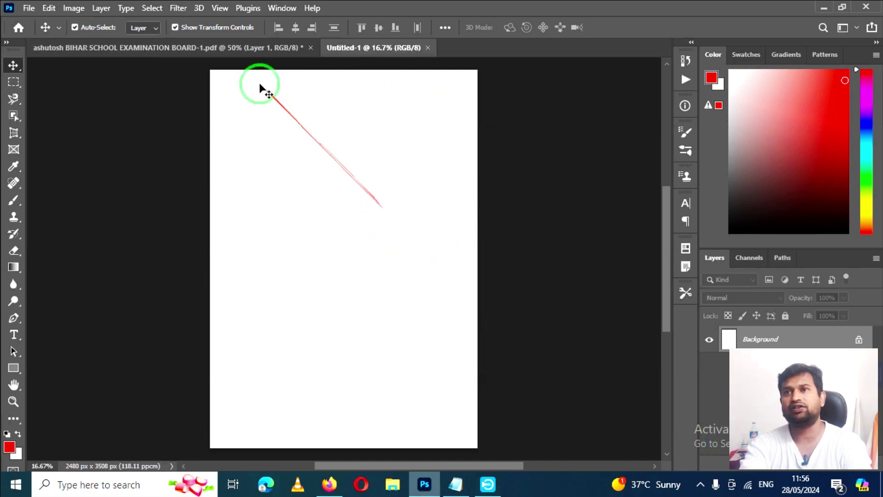
{"action": "left_click", "coordinate": [222, 55]}
Place the photo at the new page's top-left corner, enlarged to about 115%.
{"action": "mouse_move", "coordinate": [285, 233]}
{"action": "left_mouse_down"}
{"action": "mouse_move", "coordinate": [381, 56]}
{"action": "mouse_move", "coordinate": [313, 143]}
{"action": "mouse_move", "coordinate": [243, 118]}
{"action": "mouse_move", "coordinate": [244, 108]}
{"action": "left_mouse_up"}
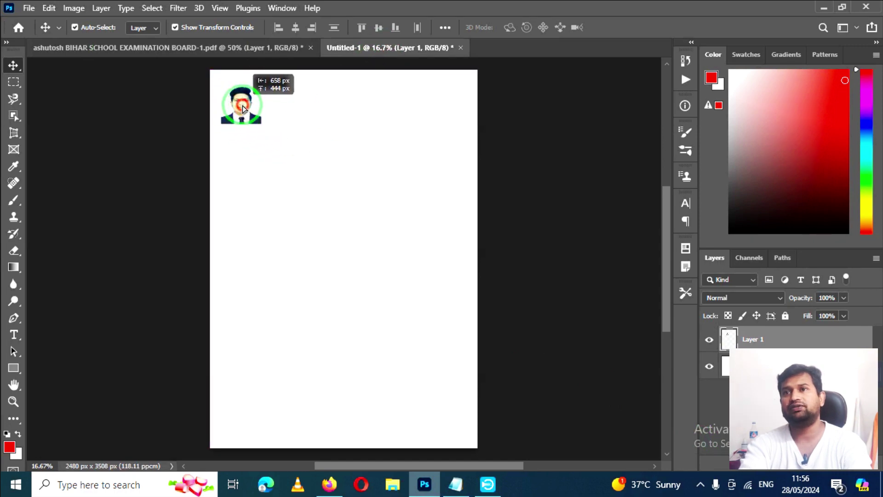
{"action": "left_click_drag", "start_coordinate": [244, 108], "coordinate": [268, 124]}
{"action": "key", "text": "ctrl+t"}
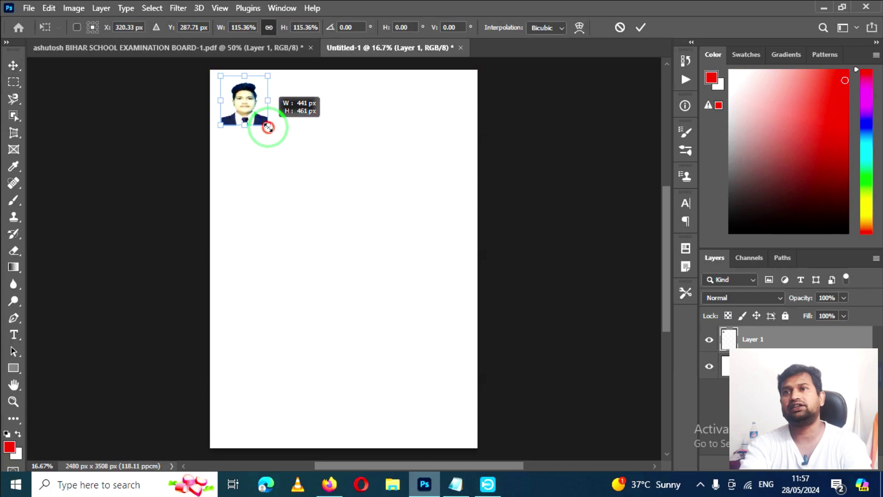
{"action": "left_click", "coordinate": [642, 27]}
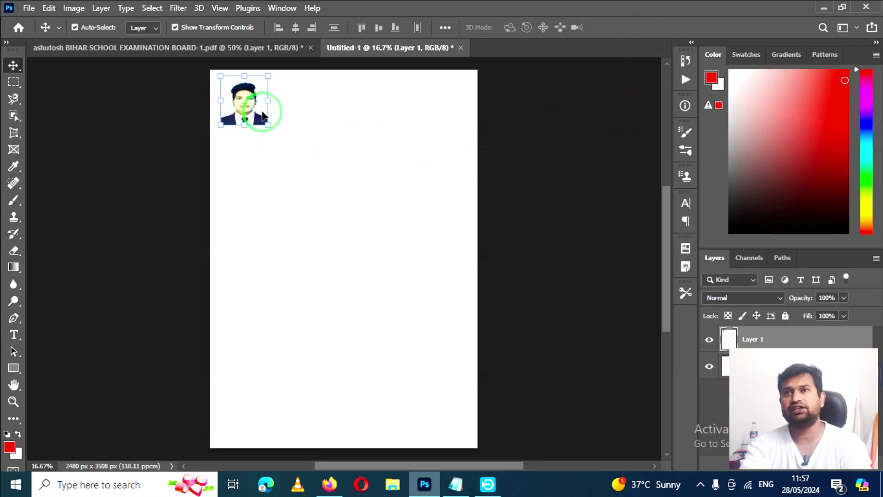
{"action": "left_click", "coordinate": [49, 8]}
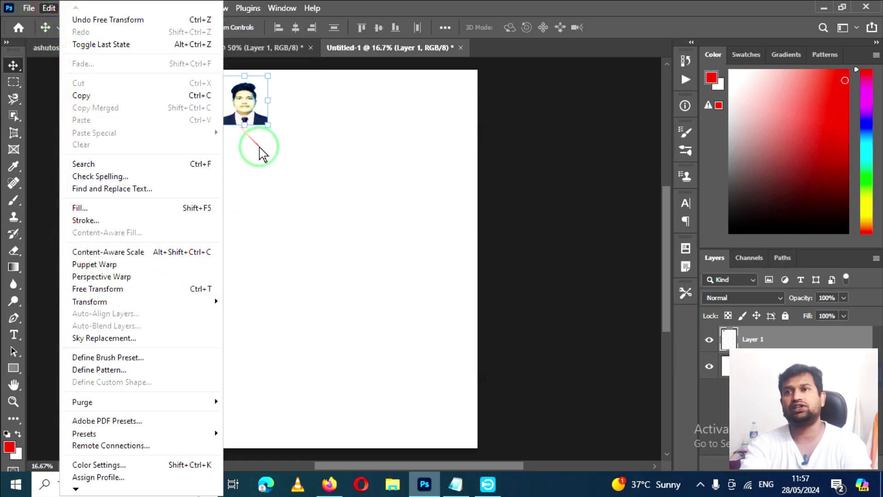
{"action": "left_click", "coordinate": [238, 111]}
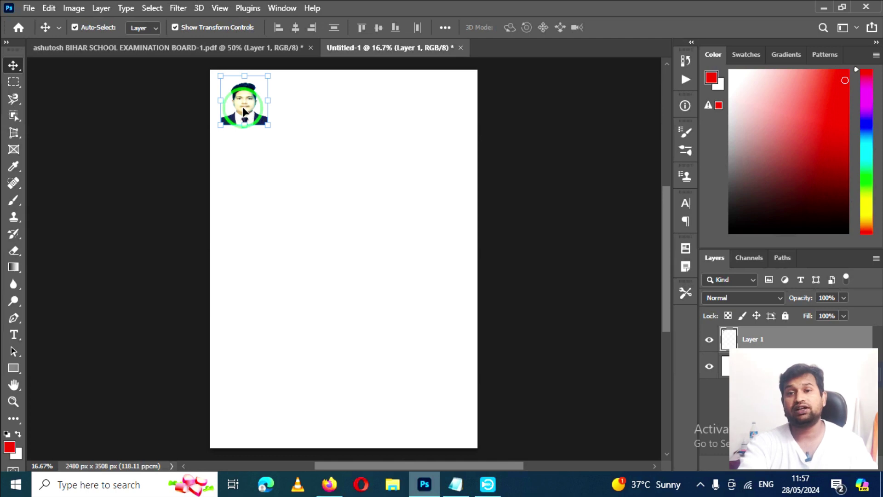
Make four copies in a row and scale all five photos to fit the page width.
{"action": "left_click_drag", "start_coordinate": [249, 105], "coordinate": [304, 107]}
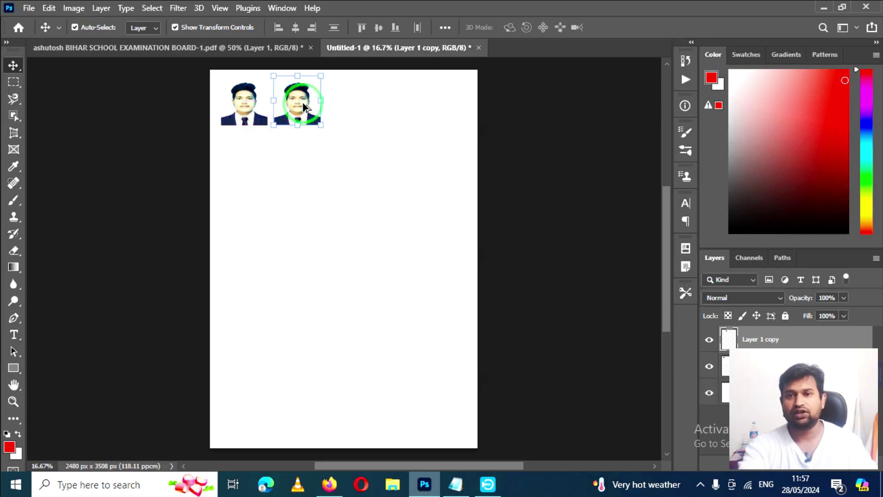
{"action": "mouse_move", "coordinate": [302, 106]}
{"action": "left_mouse_down"}
{"action": "mouse_move", "coordinate": [465, 111]}
{"action": "mouse_move", "coordinate": [99, 89]}
{"action": "left_mouse_up"}
{"action": "key", "text": "ctrl+t"}
{"action": "left_click_drag", "start_coordinate": [477, 125], "coordinate": [472, 124]}
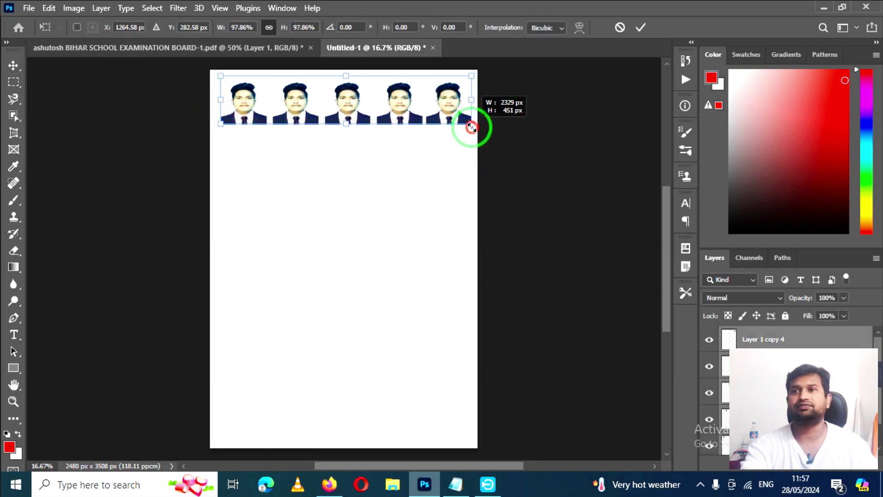
{"action": "left_click", "coordinate": [639, 29]}
{"action": "left_click", "coordinate": [511, 171]}
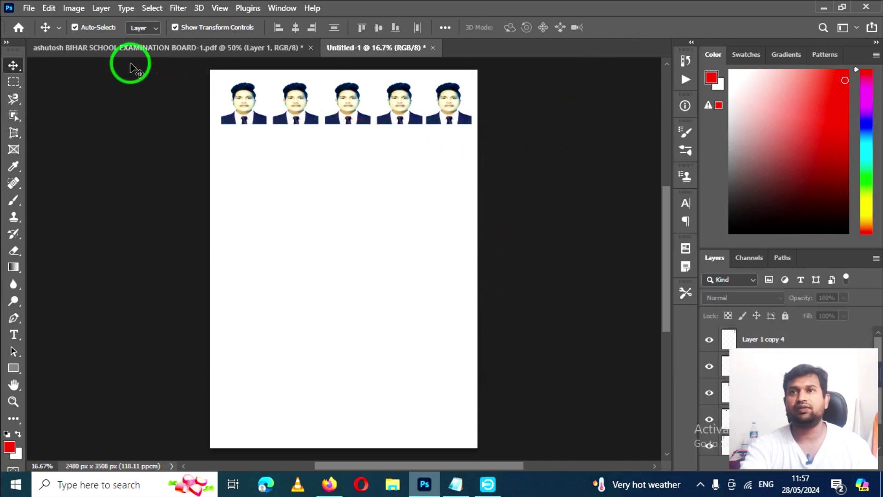
{"action": "left_click", "coordinate": [28, 9]}
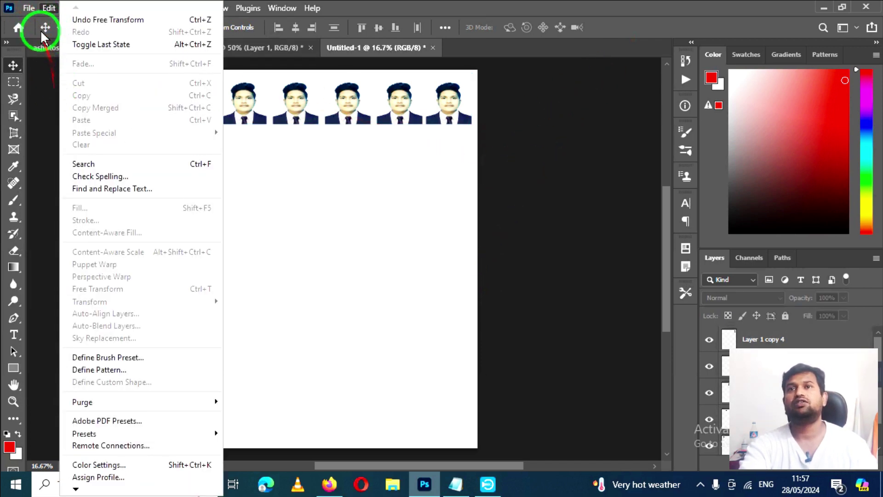
Bring up print settings for the five-photo page on the Canon G3010 series printer.
{"action": "left_click", "coordinate": [14, 381]}
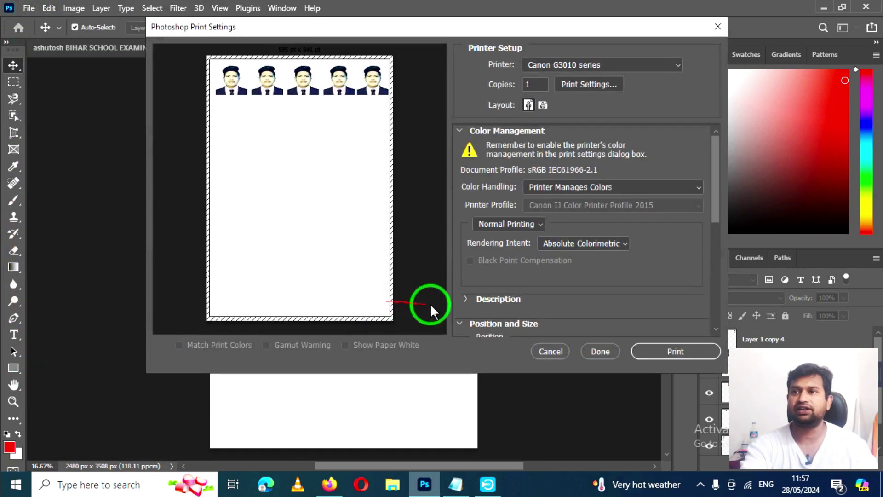